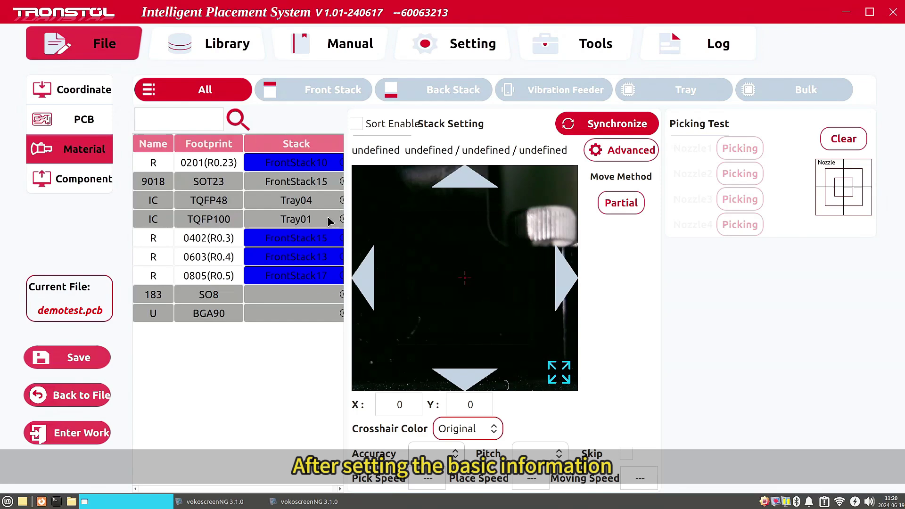
# Step: Scan the installed feeder IDs and update the material stacks with them
pyautogui.rightClick(310, 241)
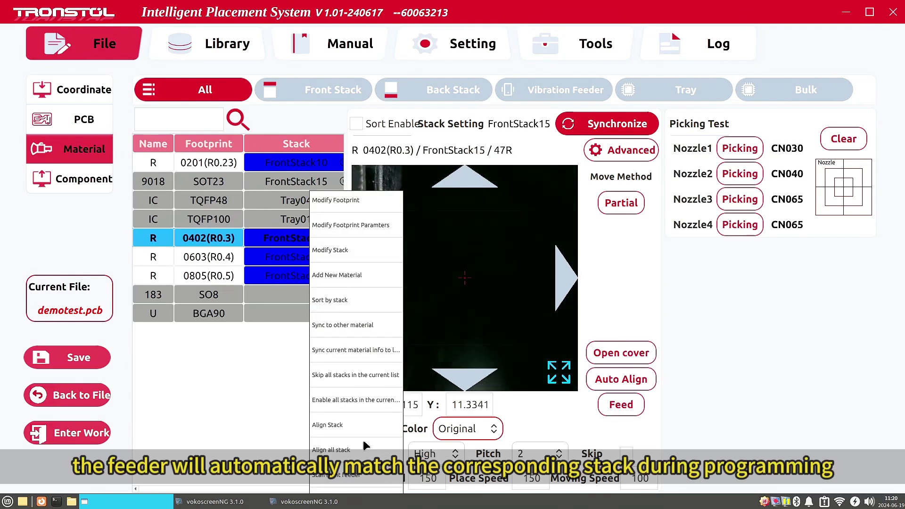
pyautogui.click(348, 477)
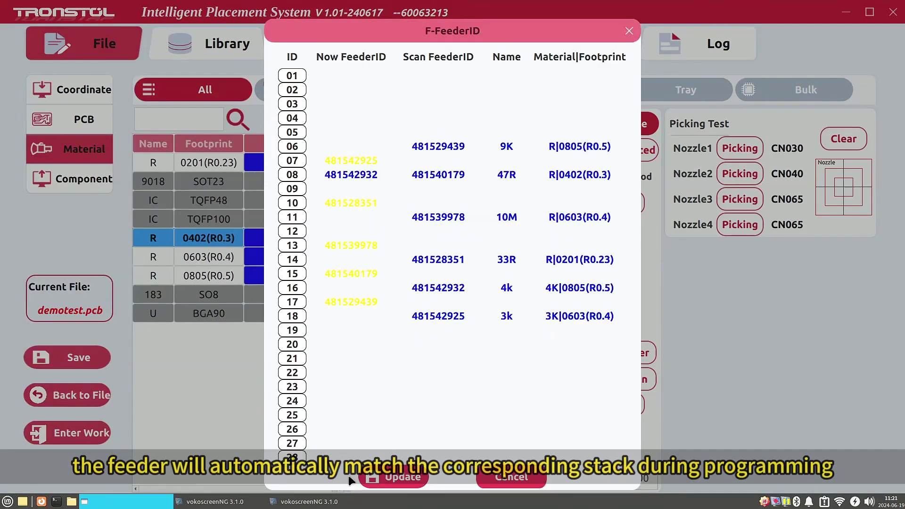
pyautogui.click(396, 479)
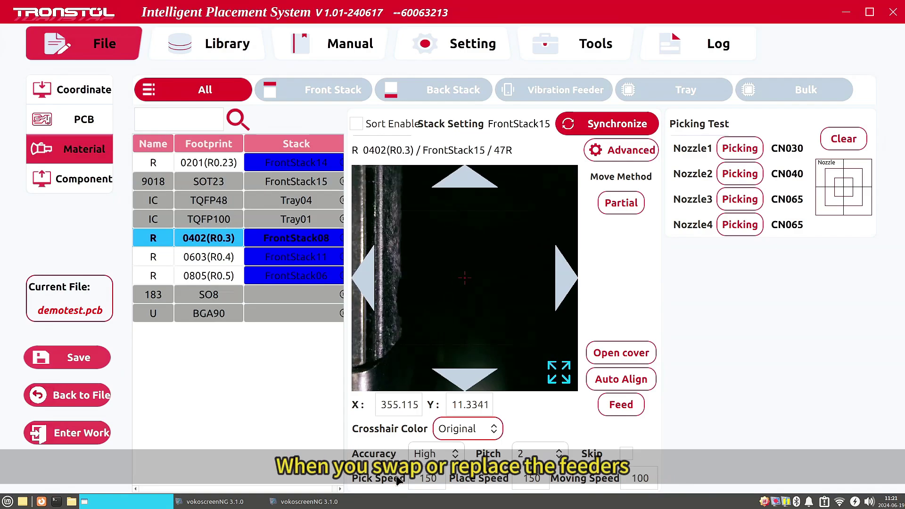
# Step: Auto-align the pick positions of the 0201(R0.23) and 0805(R0.5) materials
pyautogui.click(276, 164)
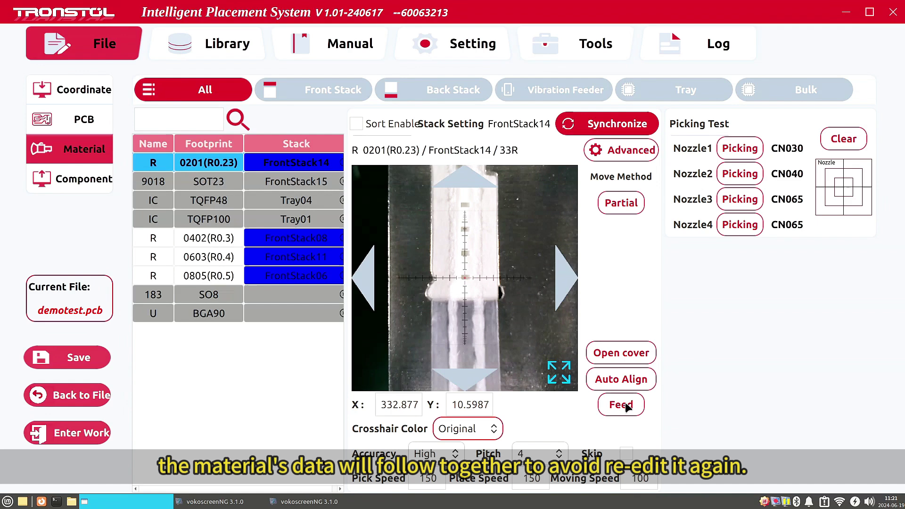
pyautogui.click(620, 379)
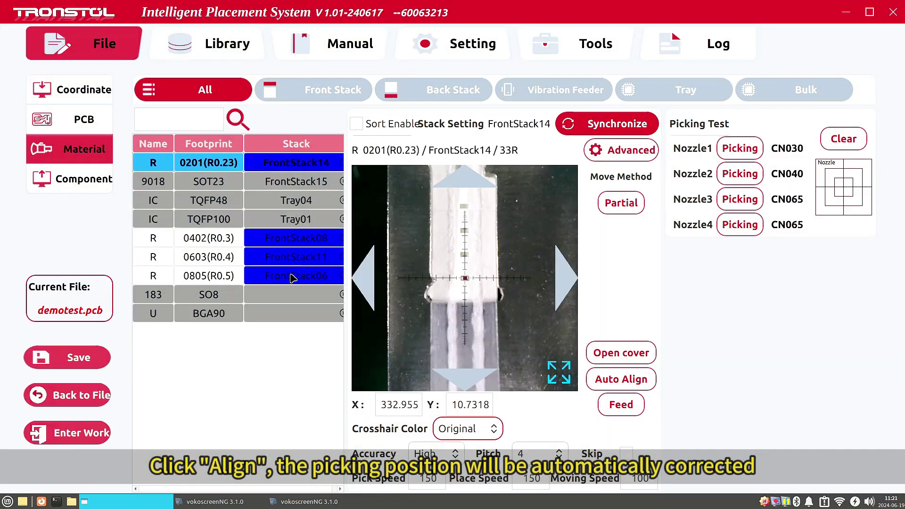
pyautogui.click(293, 278)
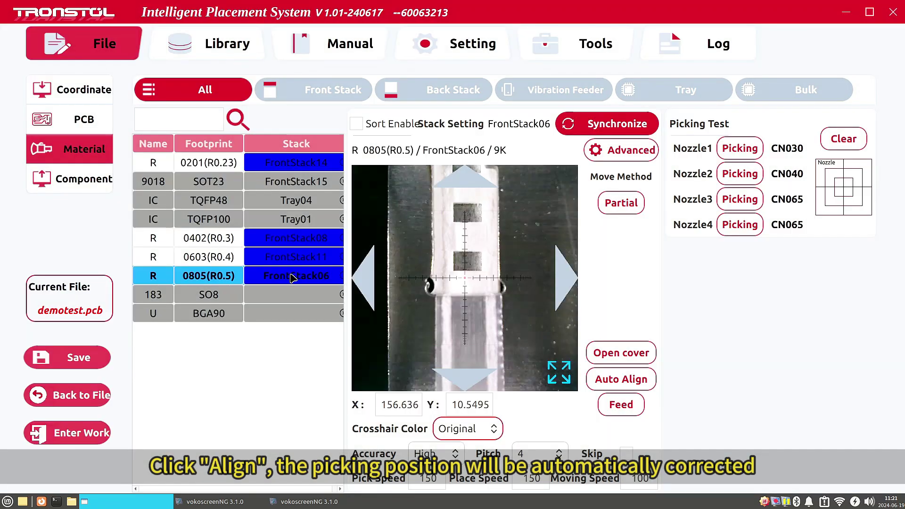
pyautogui.click(622, 379)
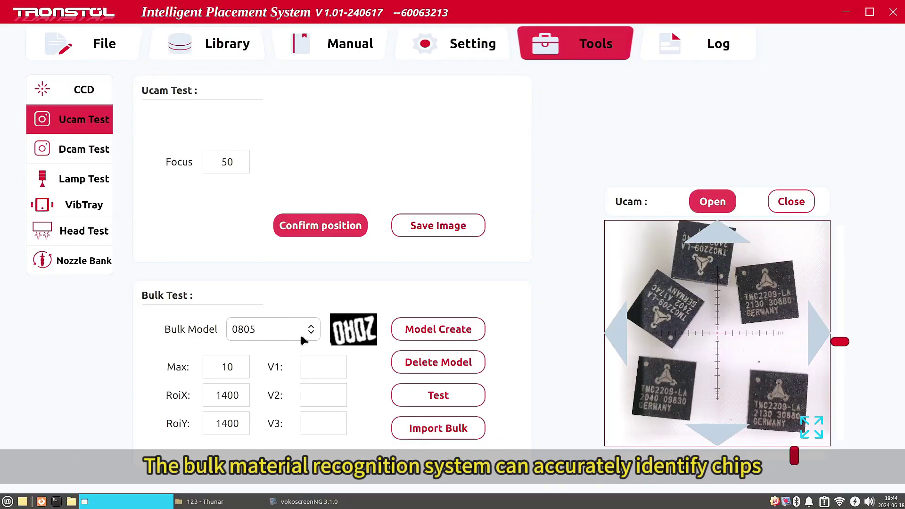
# Step: Try the qfn, test0805 and R0805 bulk models
pyautogui.click(277, 330)
pyautogui.click(252, 270)
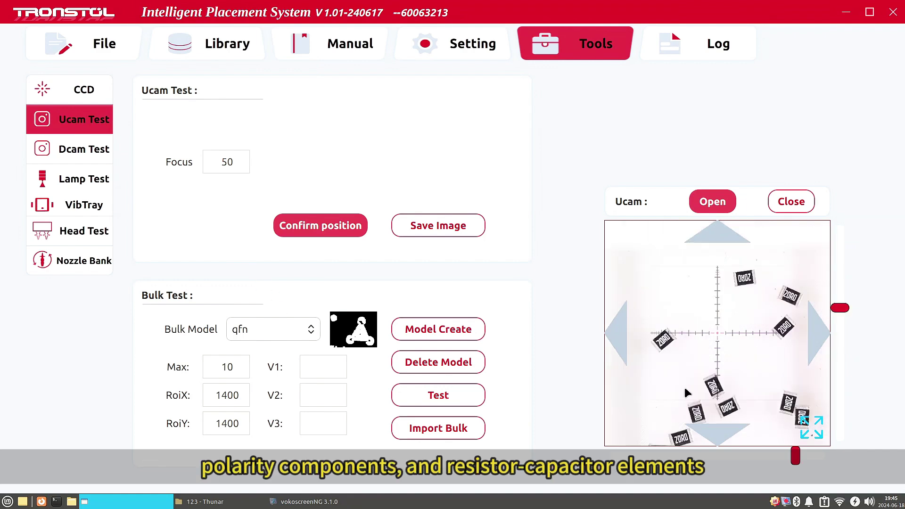
pyautogui.click(288, 327)
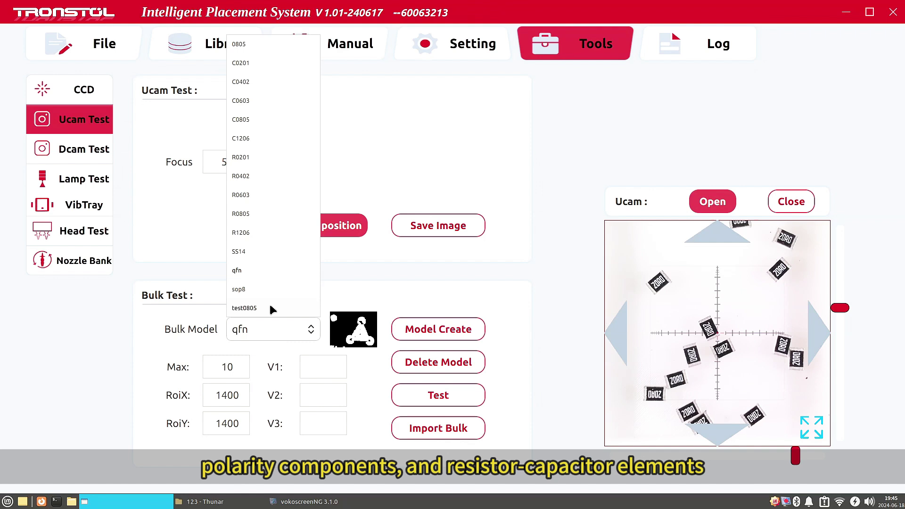
pyautogui.click(269, 306)
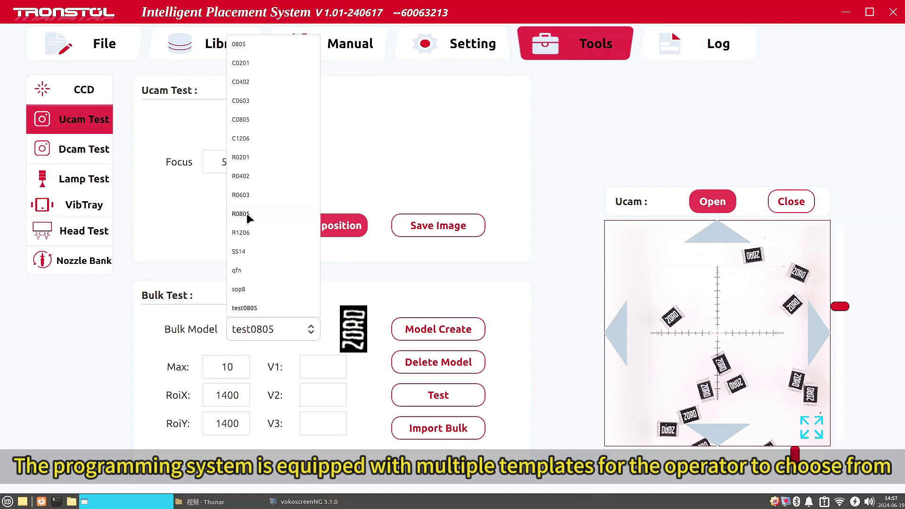
pyautogui.click(247, 213)
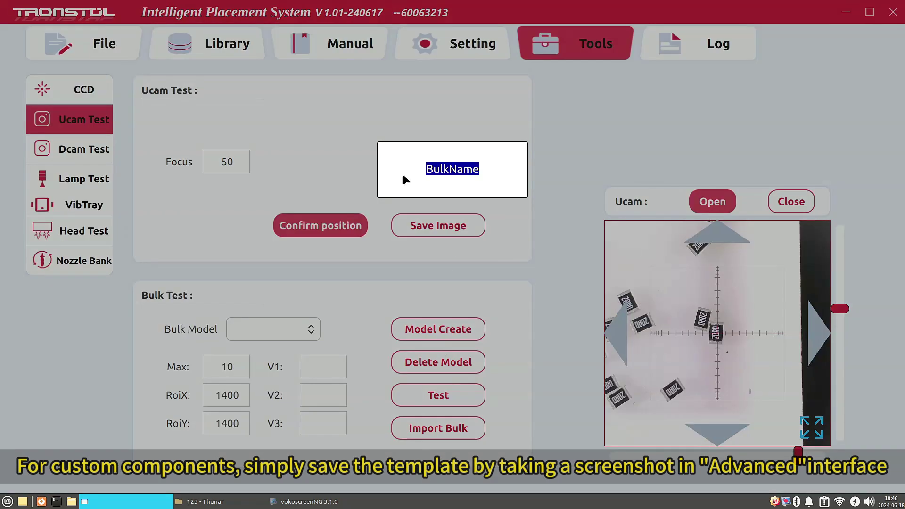
pyautogui.write('test')
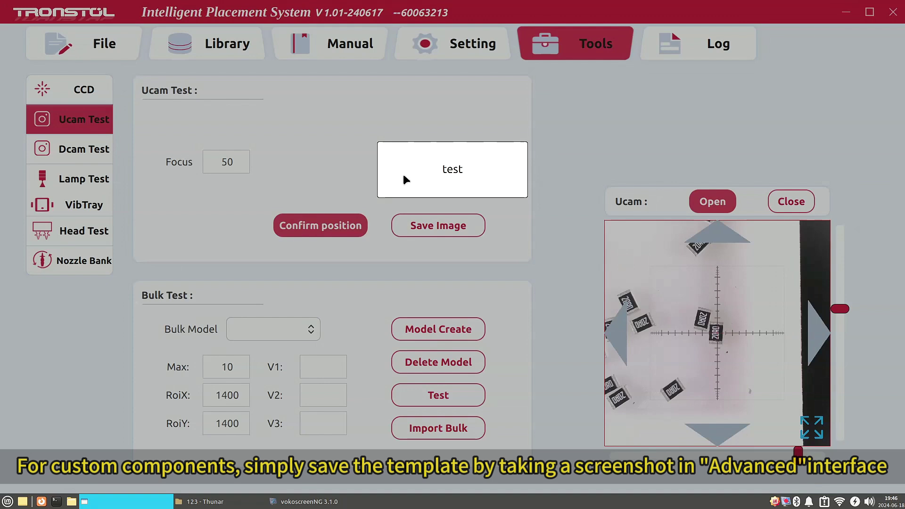
pyautogui.write('0805')
# Step: Capture and rotate one resistor as the test0805 template, save it, and select test0805
pyautogui.press('Return')
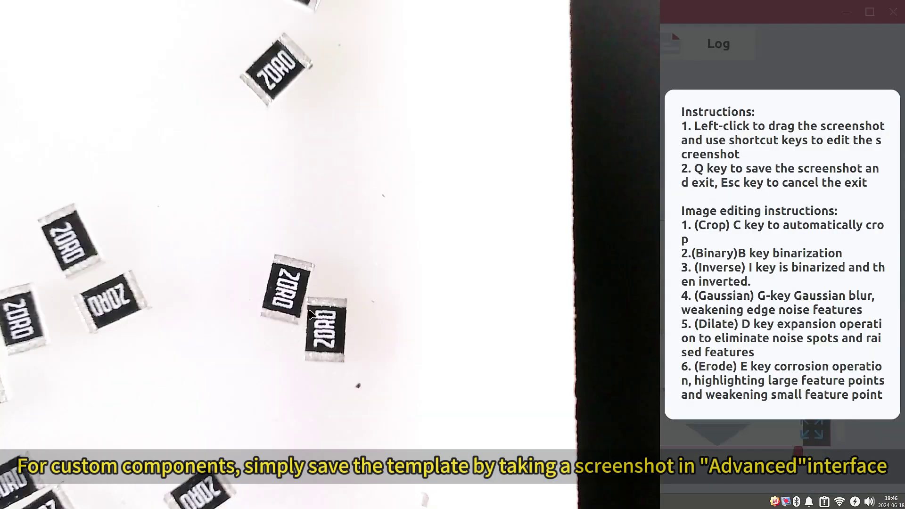
pyautogui.moveTo(309, 306); pyautogui.dragTo(339, 354)
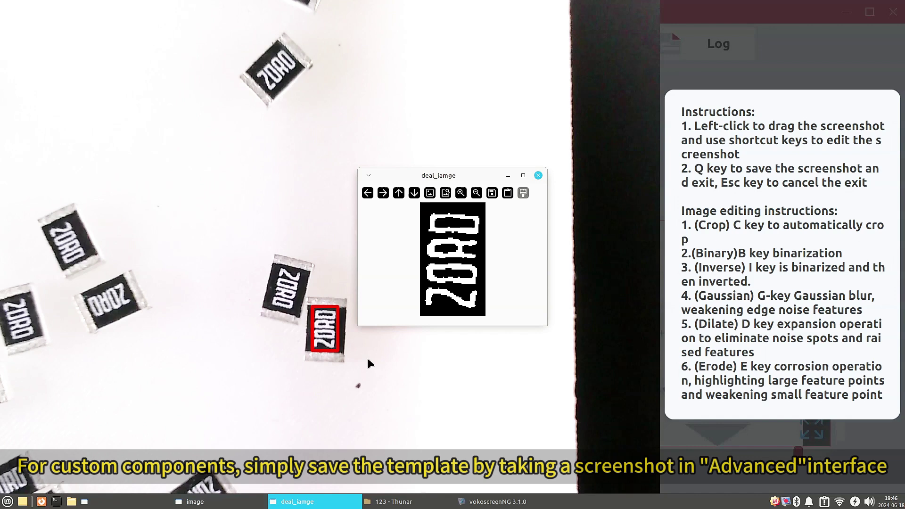
pyautogui.press('Right')
pyautogui.press('q')
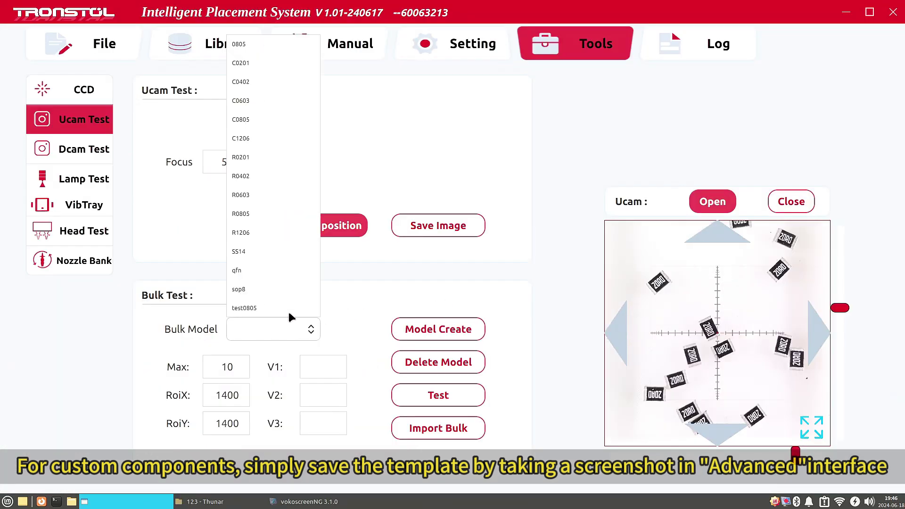
pyautogui.click(279, 307)
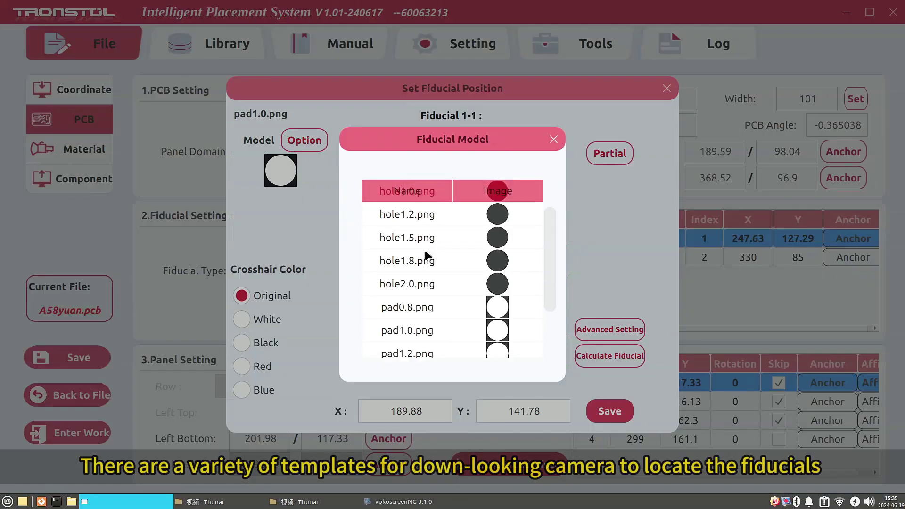
pyautogui.scroll(-3, 427, 256)
# Step: Locate fiducial 1-1 using the pad1.0 model
pyautogui.click(427, 255)
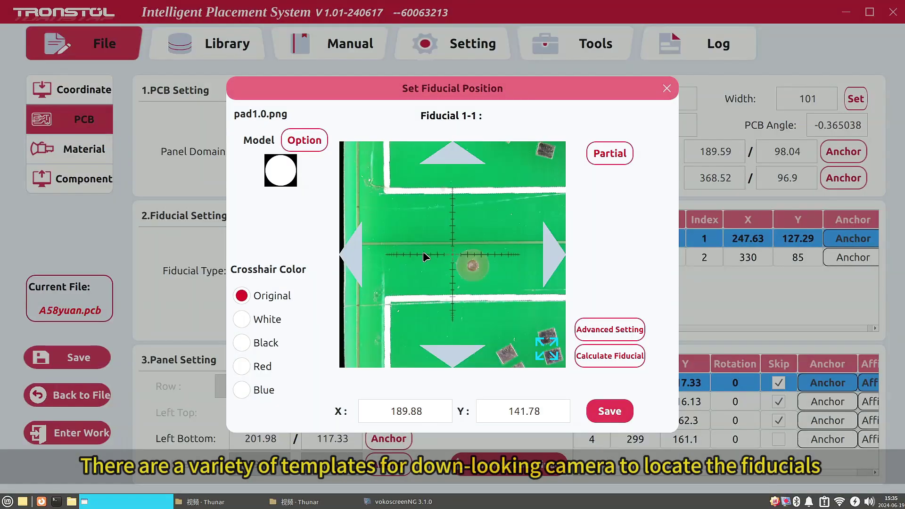
pyautogui.click(609, 356)
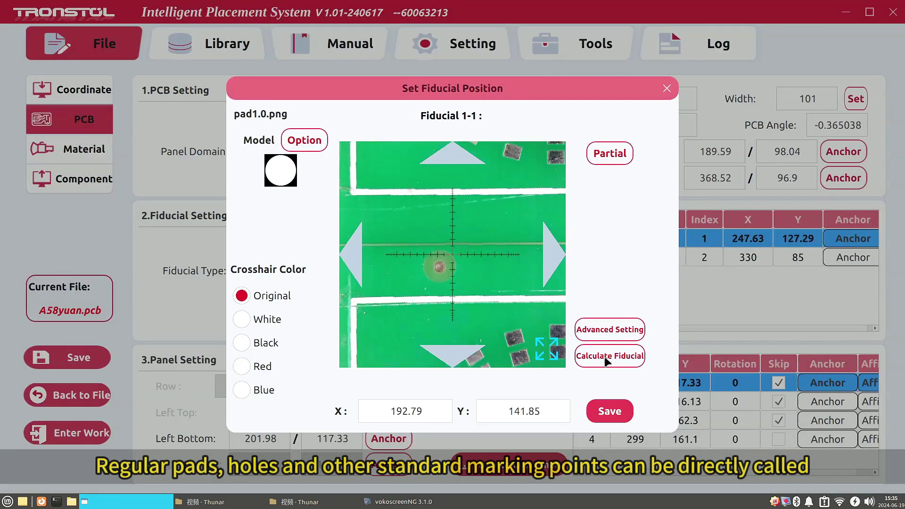
pyautogui.click(606, 361)
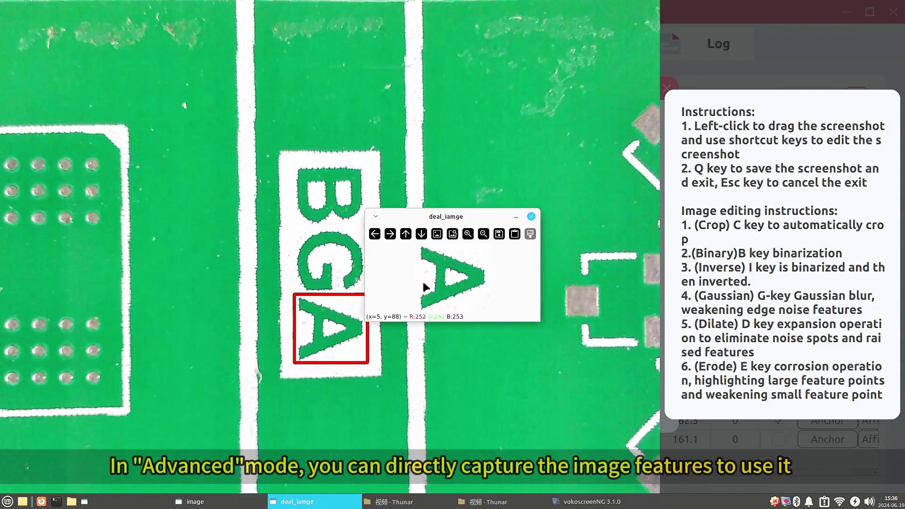
# Step: Locate fiducial 1-2 using the captured letter A model
pyautogui.click(423, 281)
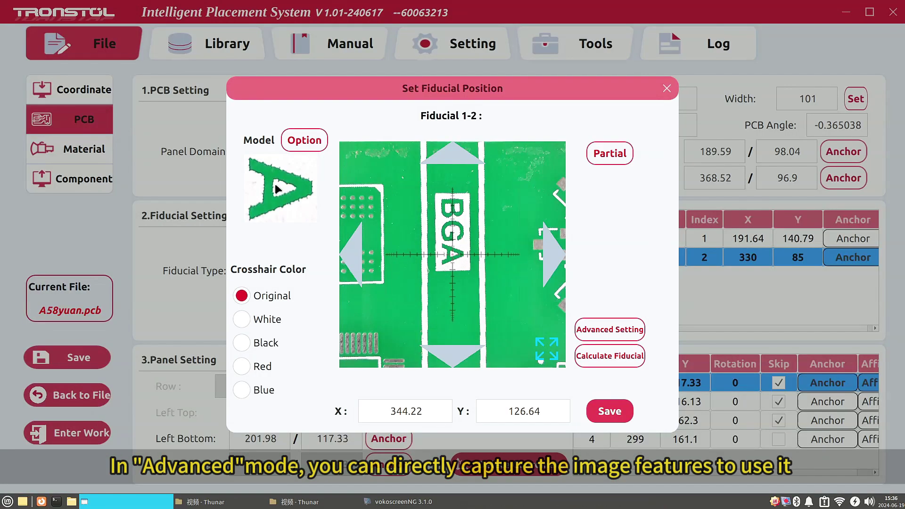
pyautogui.click(626, 359)
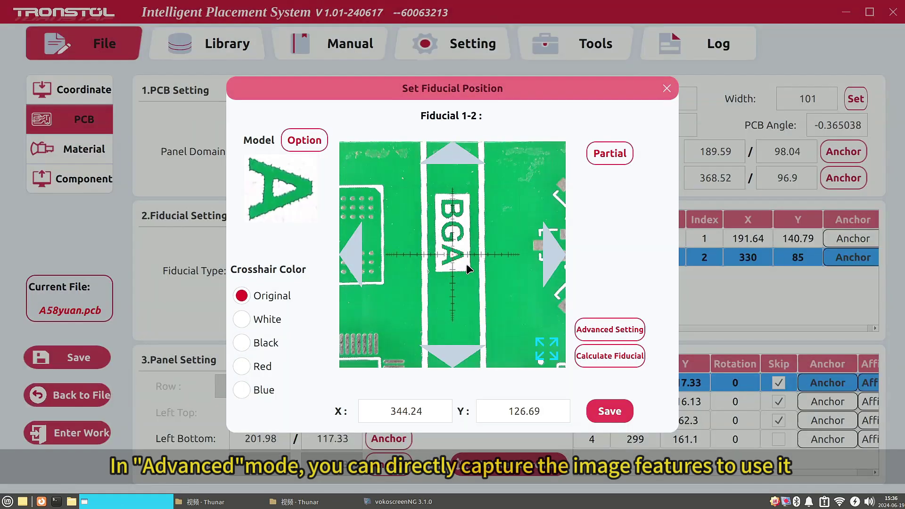
pyautogui.click(466, 264)
pyautogui.click(609, 356)
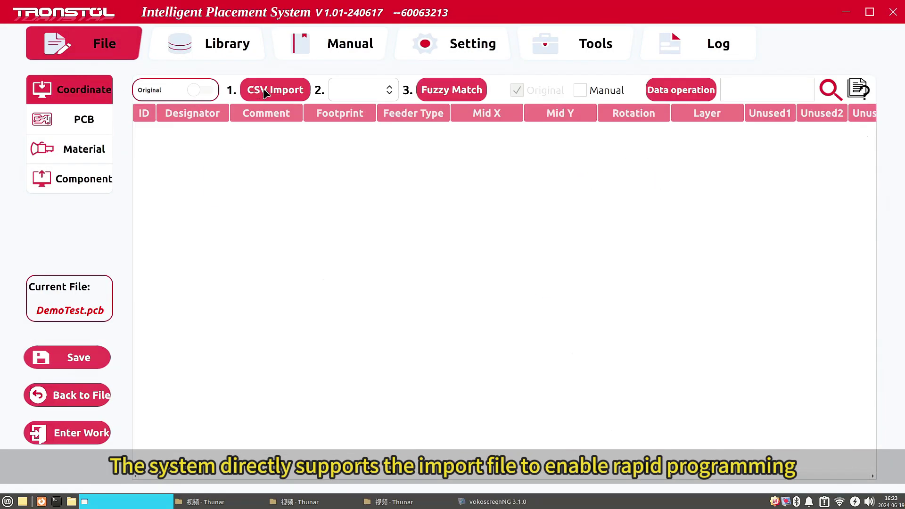
# Step: Import the demo yuan.csv placement coordinates from the 16 GB volume
pyautogui.click(268, 90)
pyautogui.click(245, 164)
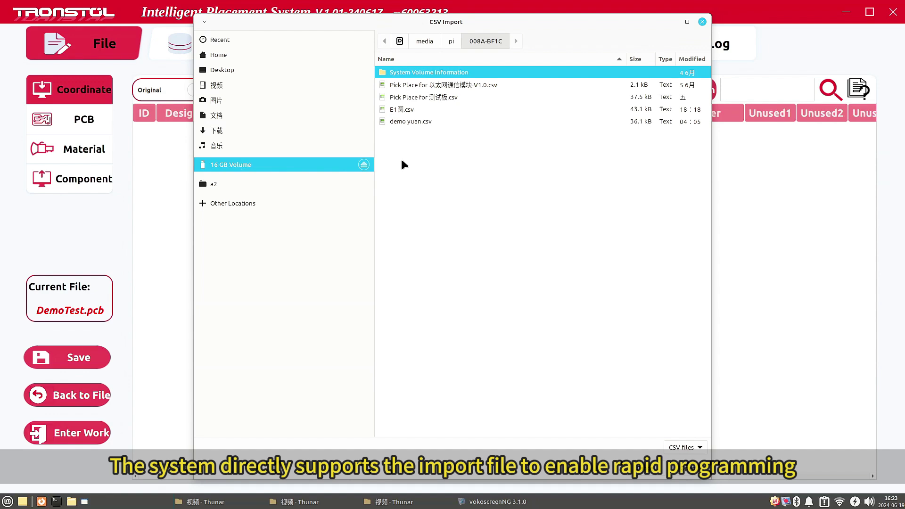
pyautogui.click(436, 123)
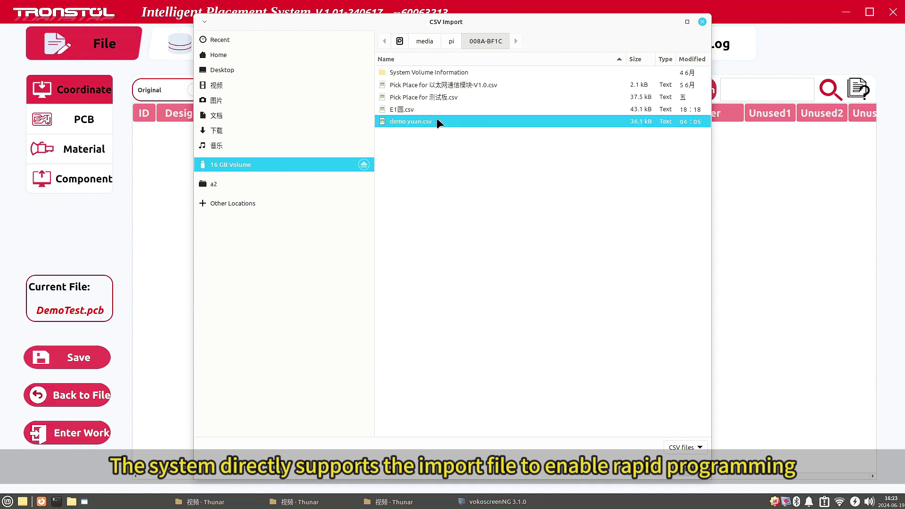
pyautogui.doubleClick(436, 123)
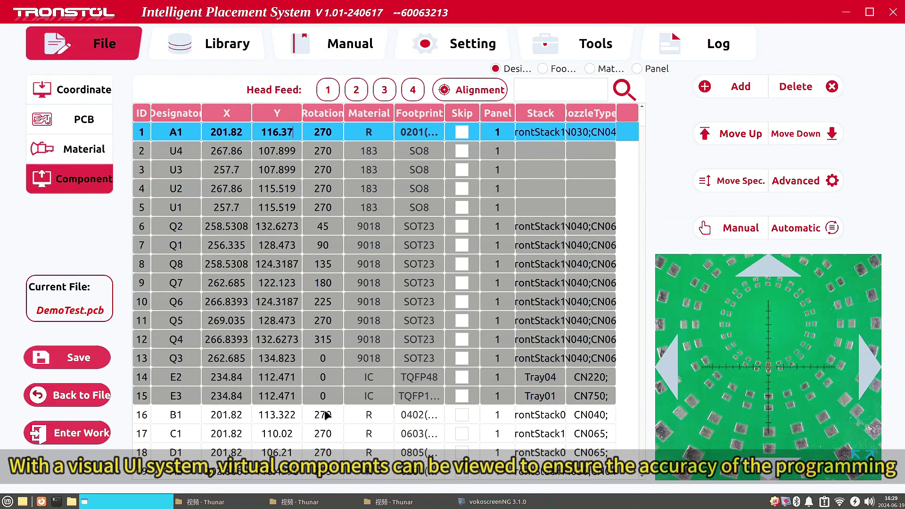
# Step: Check components B1, C1, D1, A2 and B2 on the board camera
pyautogui.click(327, 416)
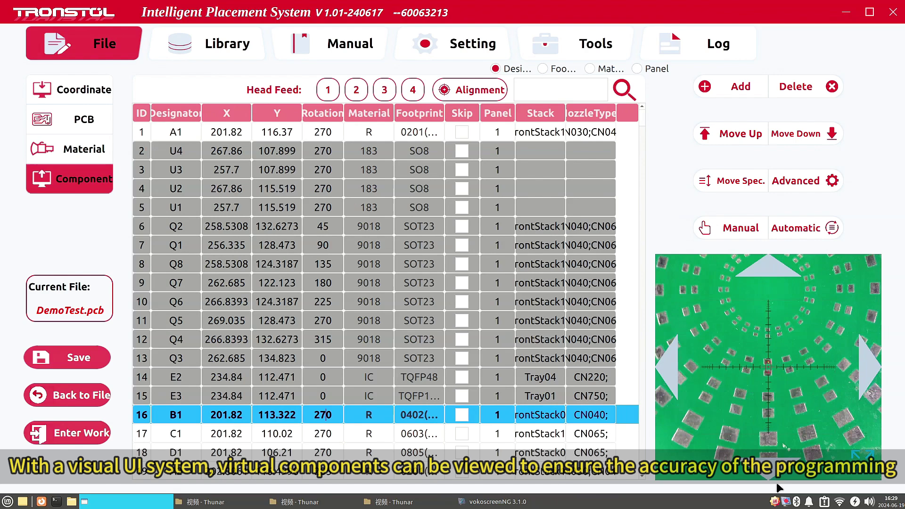
pyautogui.click(874, 455)
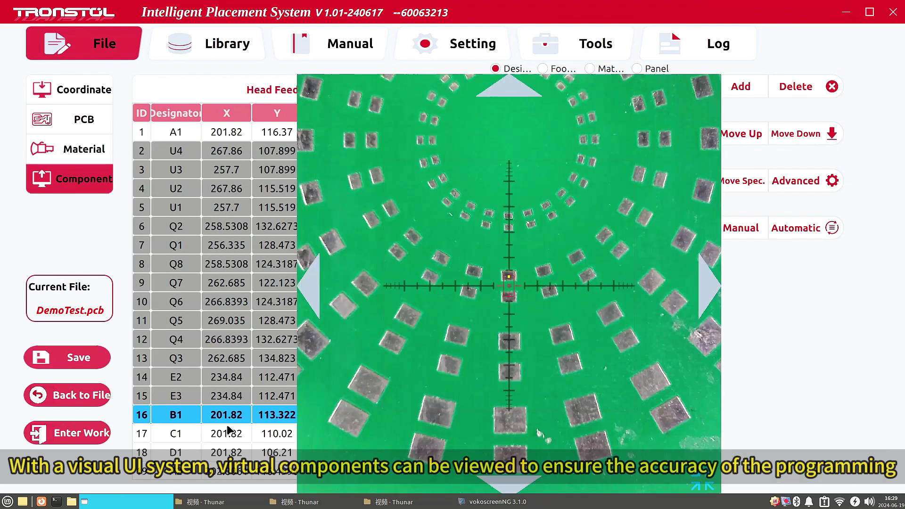
pyautogui.scroll(-3, 229, 432)
pyautogui.click(227, 349)
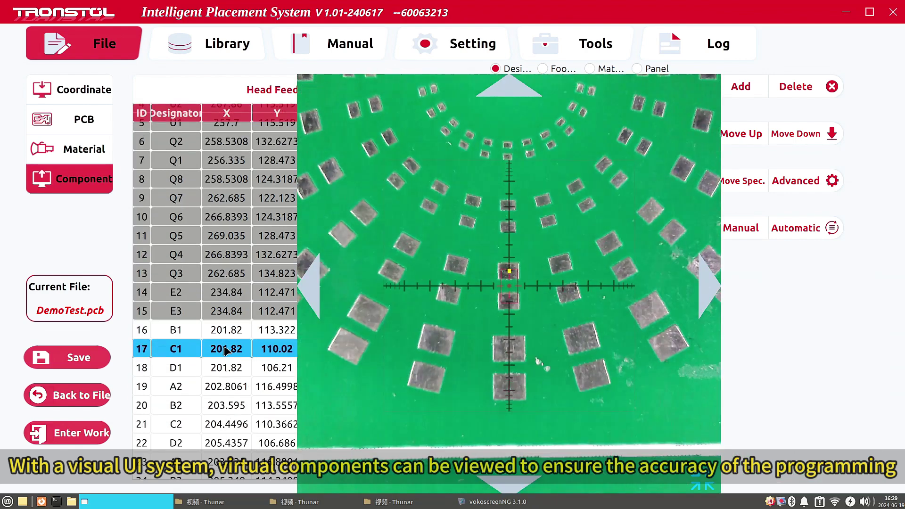
pyautogui.click(227, 368)
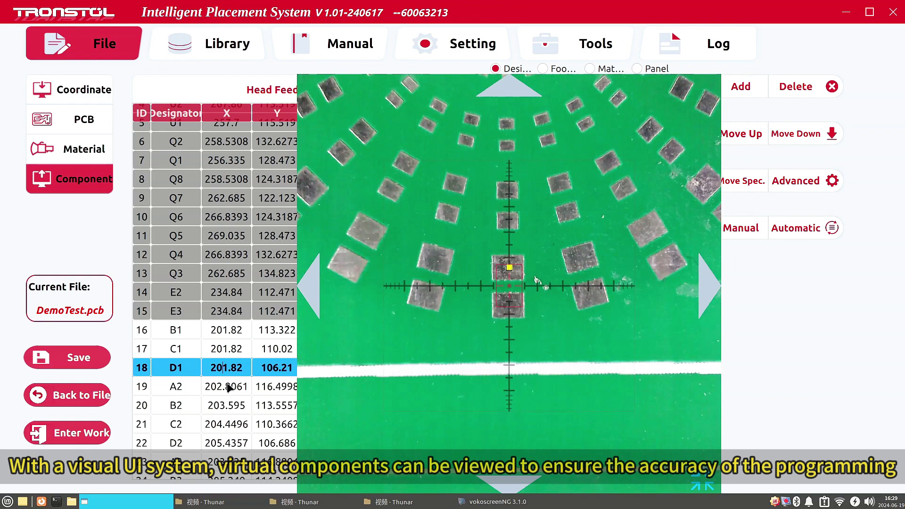
pyautogui.click(228, 386)
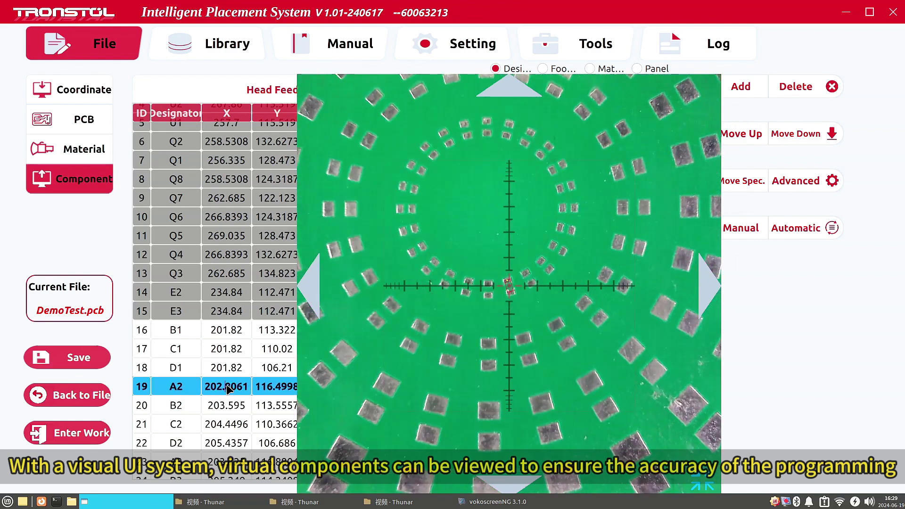
pyautogui.click(226, 406)
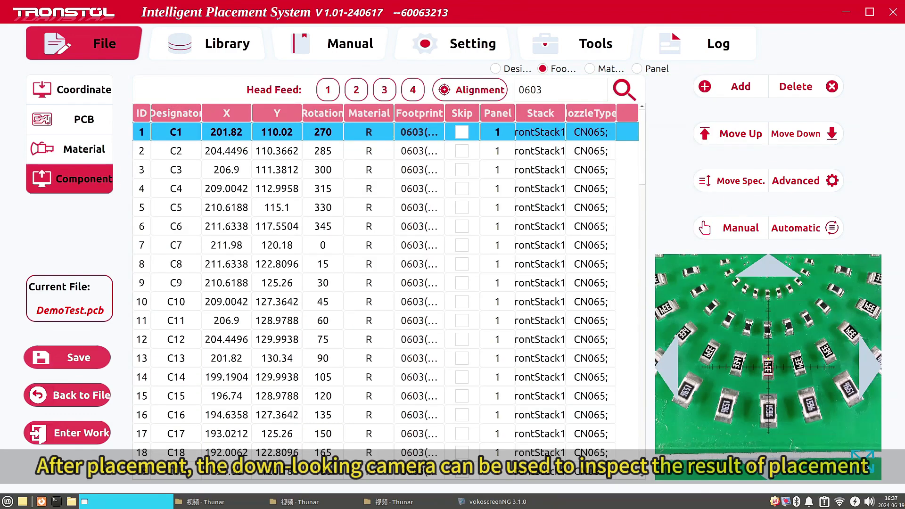
# Step: Enlarge the camera view and step through components C1 to C5
pyautogui.click(865, 460)
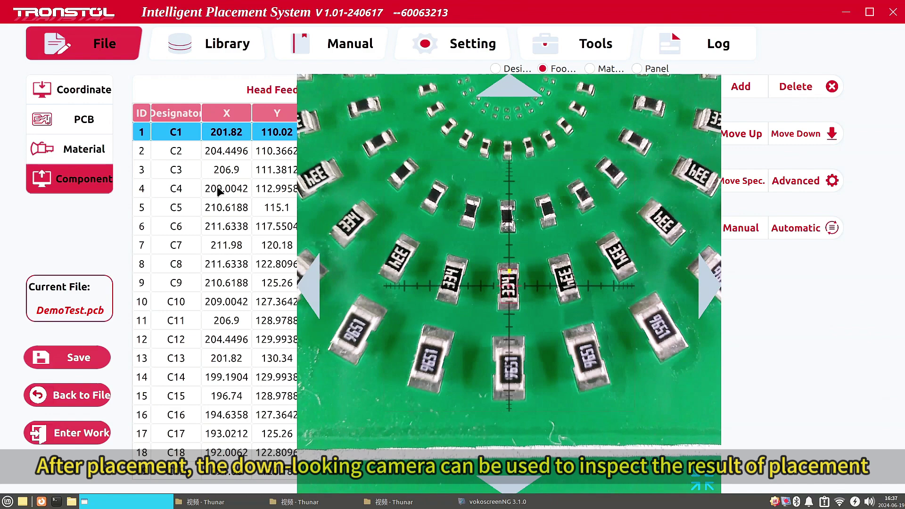
pyautogui.press('Down')
pyautogui.press('Down')
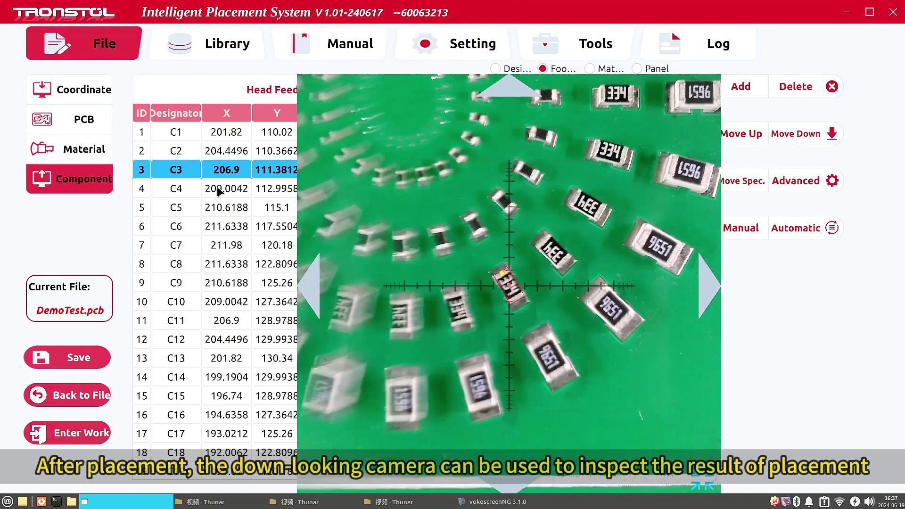
pyautogui.click(219, 191)
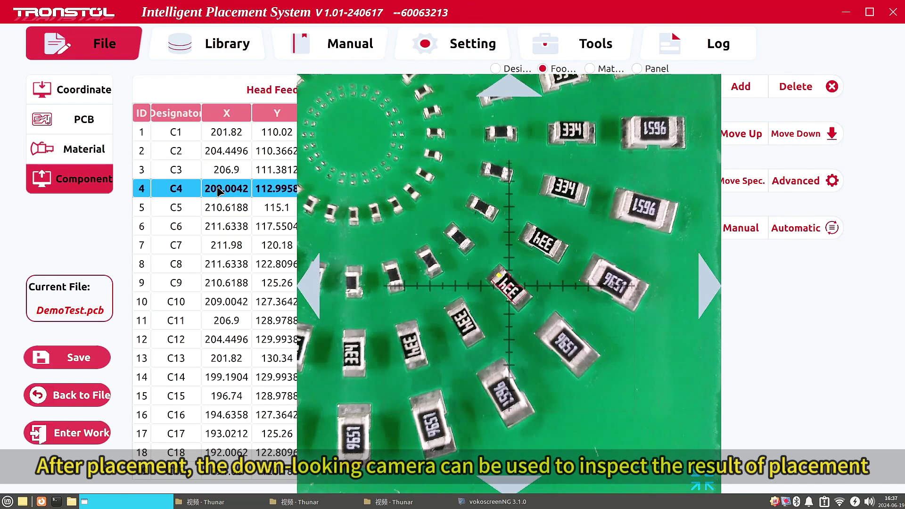
pyautogui.press('Down')
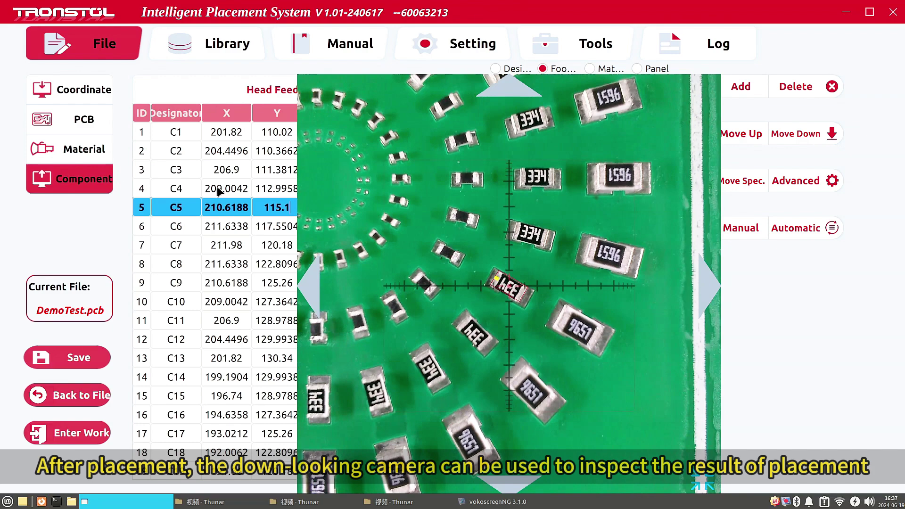
pyautogui.press('Down')
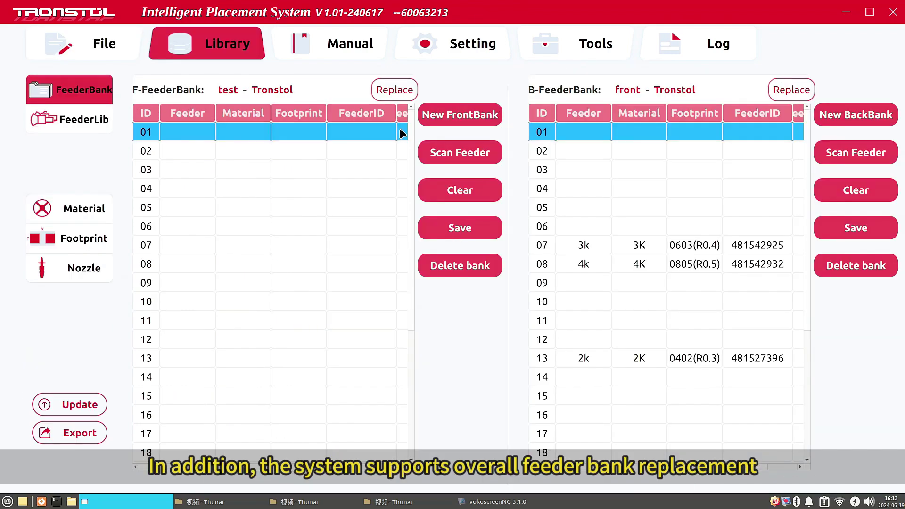
# Step: Swap the front bank in for test, load its scanned feeders, and save it
pyautogui.click(395, 90)
pyautogui.click(453, 207)
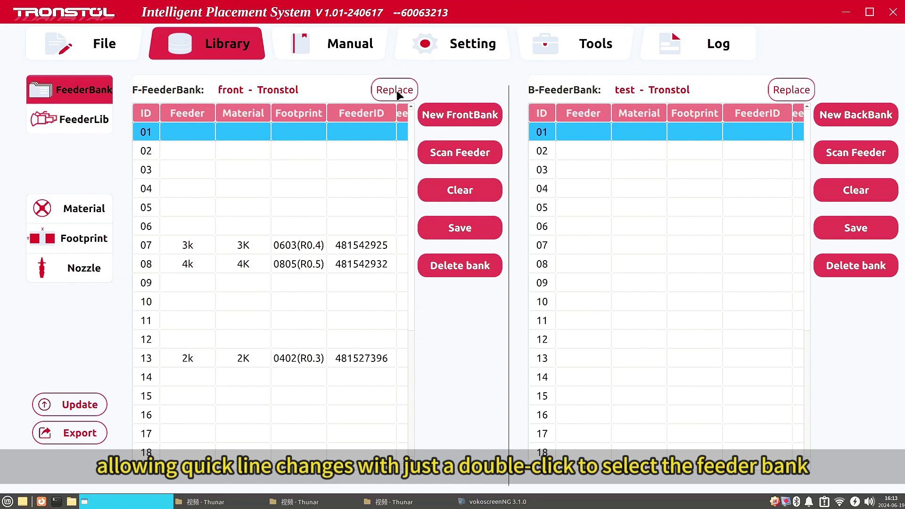
pyautogui.click(468, 152)
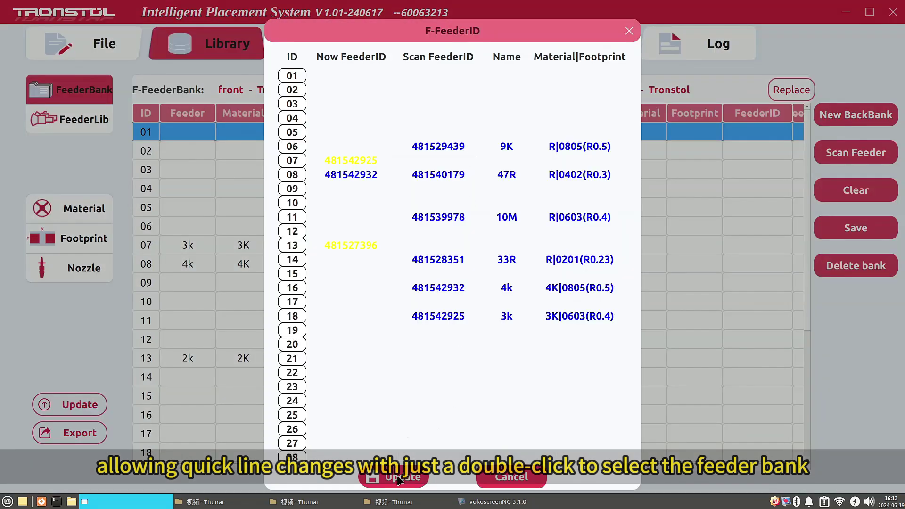
pyautogui.click(402, 478)
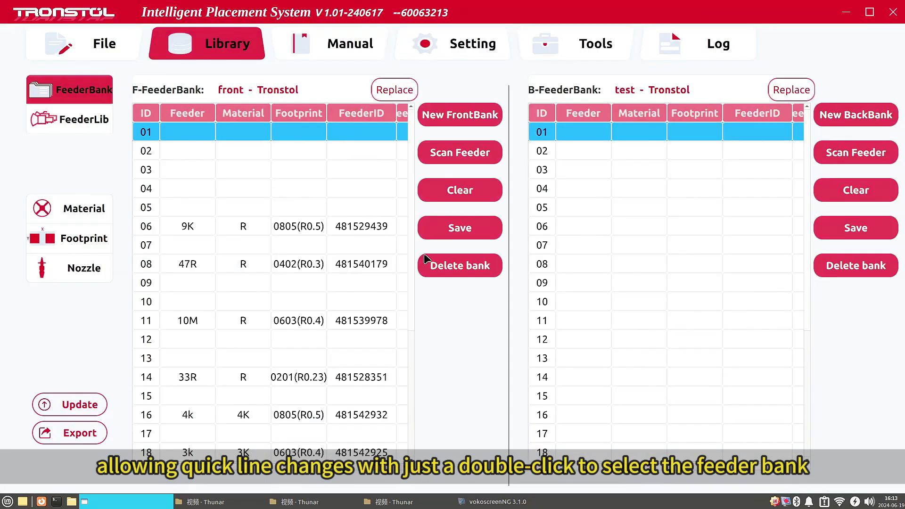
pyautogui.click(463, 231)
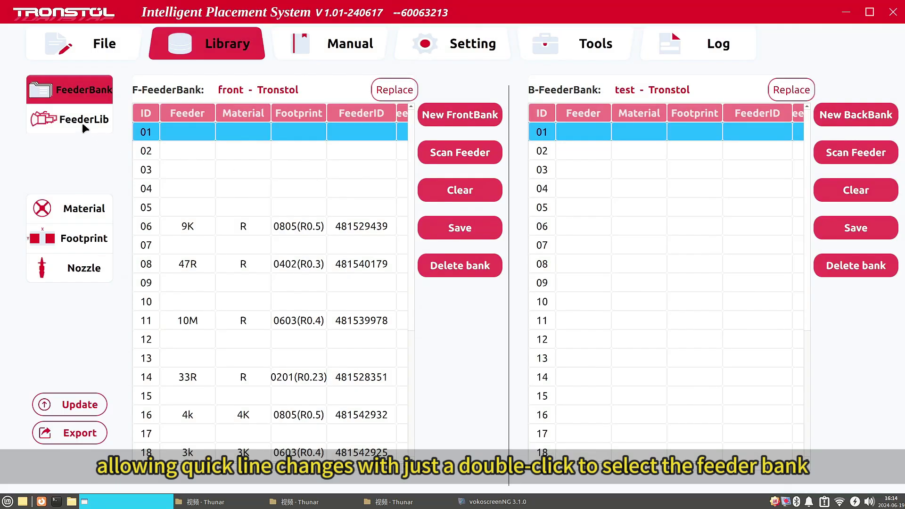
pyautogui.click(82, 123)
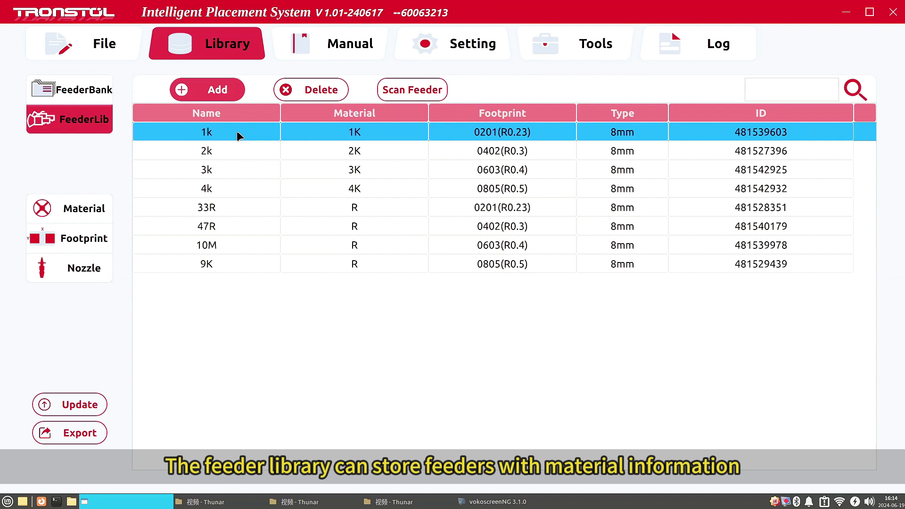
pyautogui.click(231, 209)
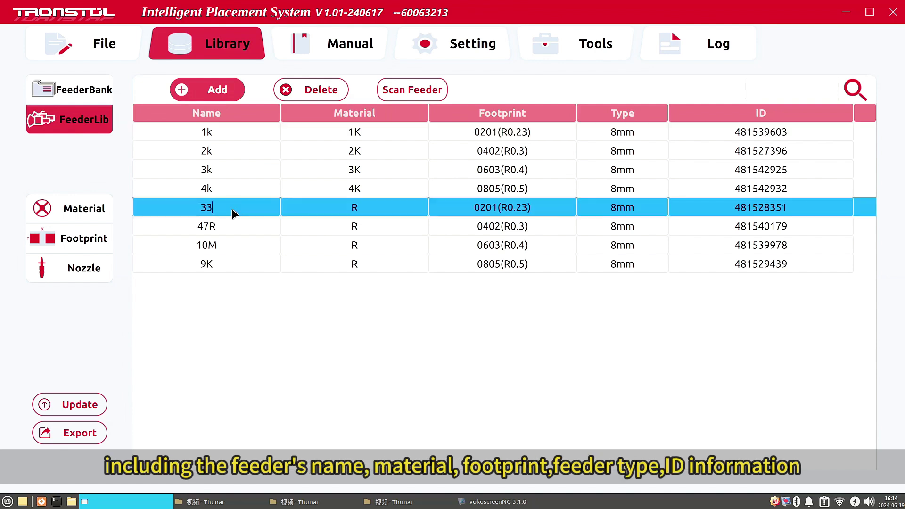
pyautogui.write('3214124124')
pyautogui.click(229, 227)
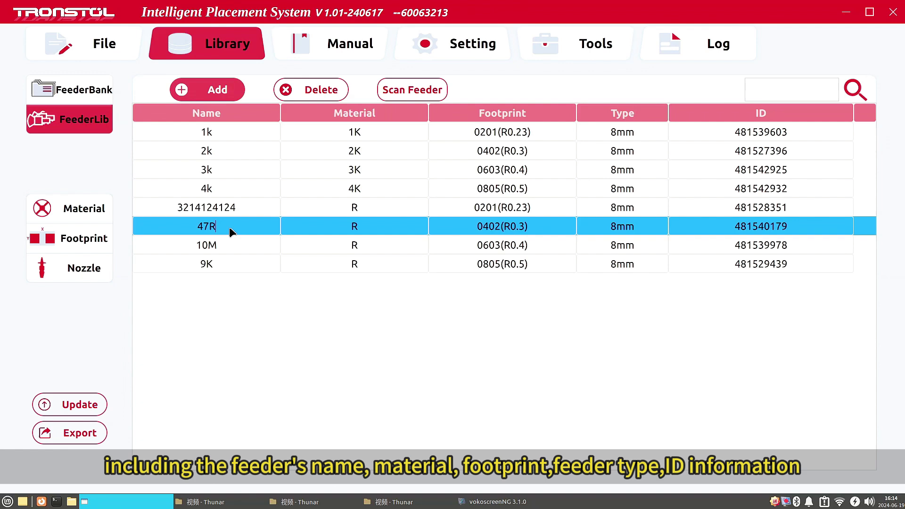
pyautogui.click(80, 211)
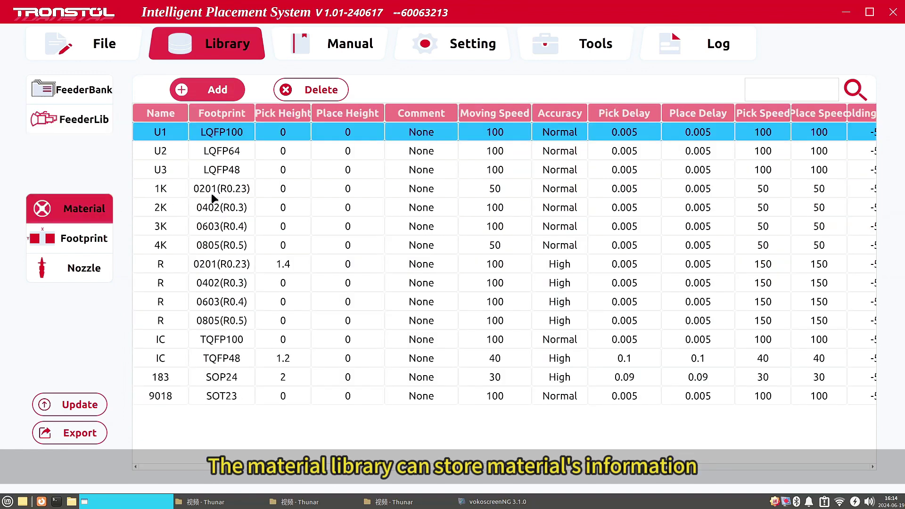
# Step: Browse materials U3 (LQFP48), 1K, 3K and R 0402(R0.3), then the footprint library
pyautogui.click(241, 172)
pyautogui.click(235, 190)
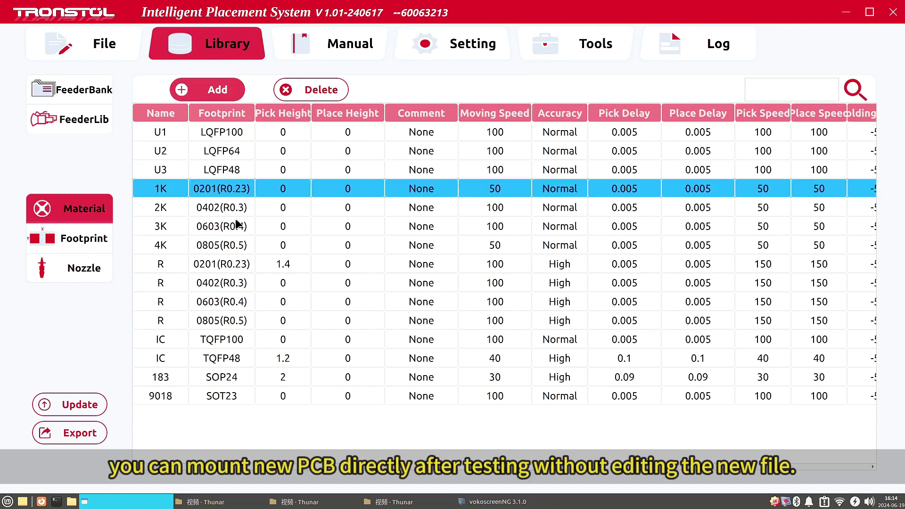
pyautogui.click(241, 227)
pyautogui.click(242, 282)
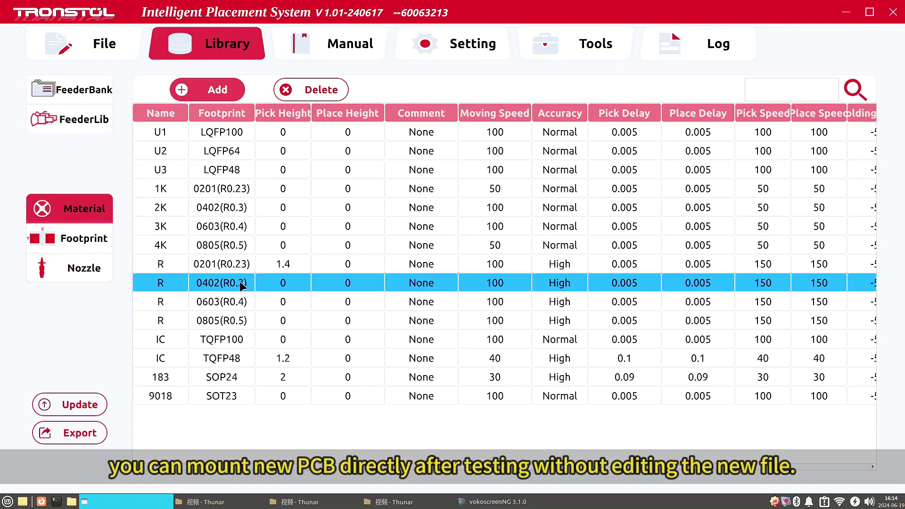
pyautogui.click(83, 239)
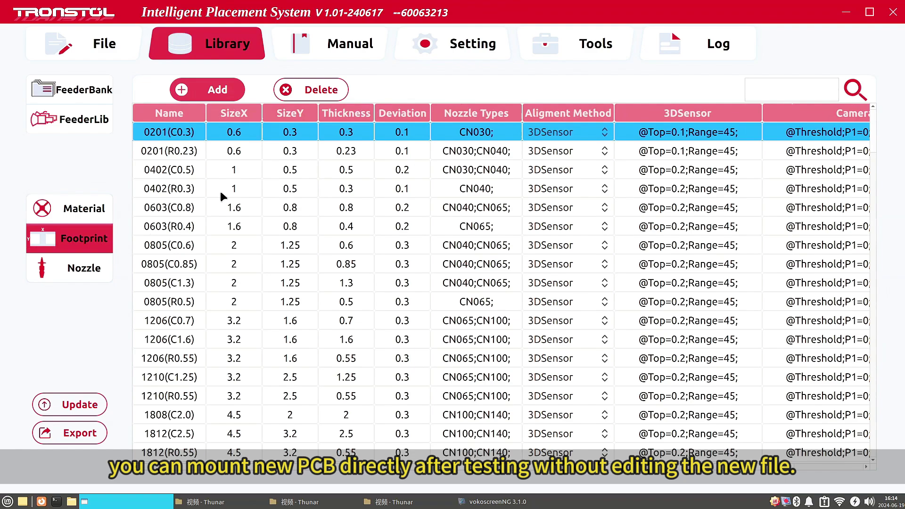
pyautogui.scroll(-3, 252, 175)
pyautogui.scroll(-5, 252, 175)
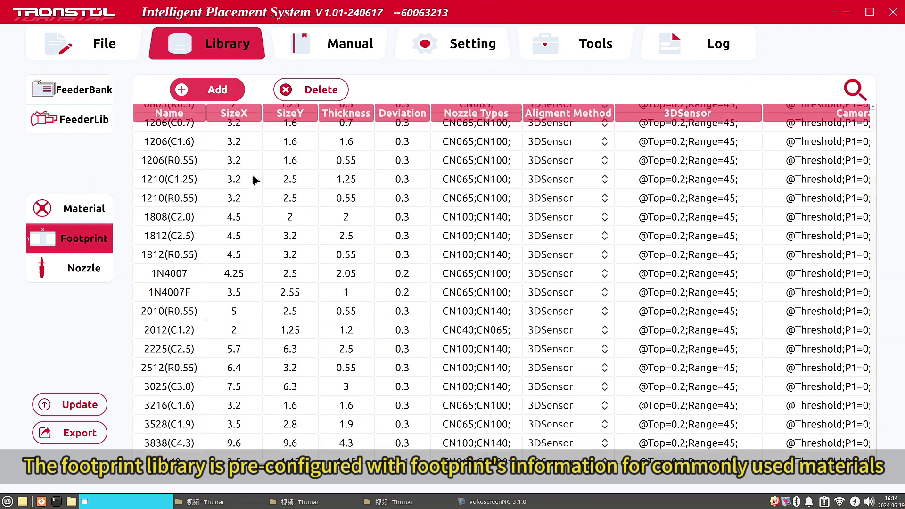
pyautogui.scroll(-5, 253, 175)
pyautogui.scroll(-5, 252, 174)
pyautogui.scroll(-4, 253, 176)
pyautogui.scroll(-5, 252, 176)
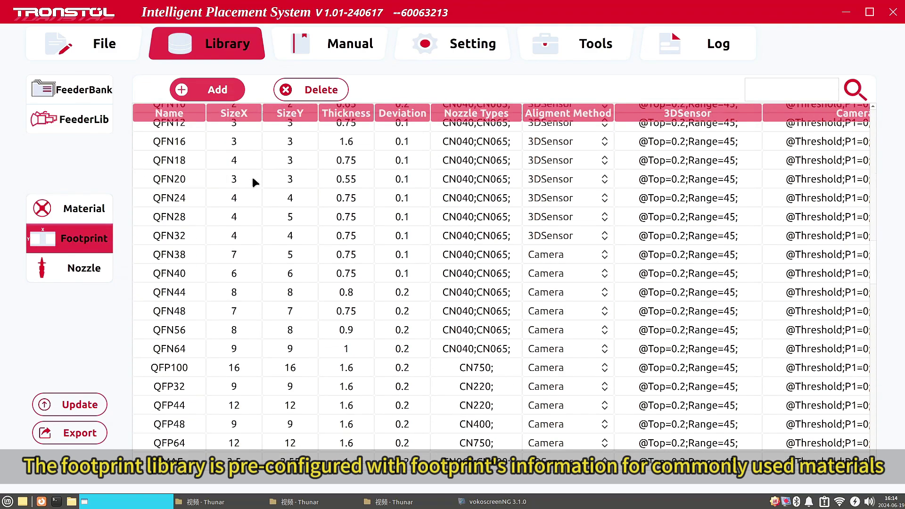
pyautogui.scroll(-5, 253, 177)
pyautogui.scroll(-5, 252, 177)
pyautogui.scroll(-5, 252, 176)
pyautogui.scroll(-5, 252, 177)
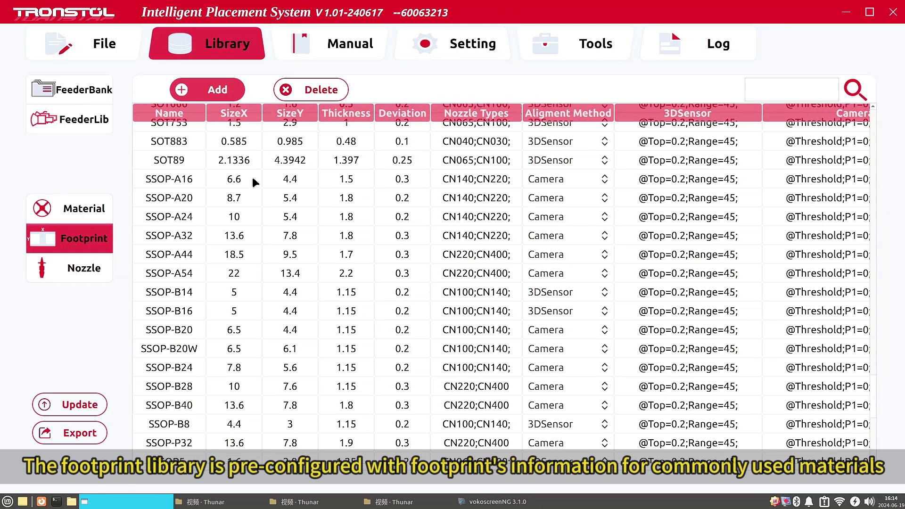
pyautogui.scroll(-5, 252, 177)
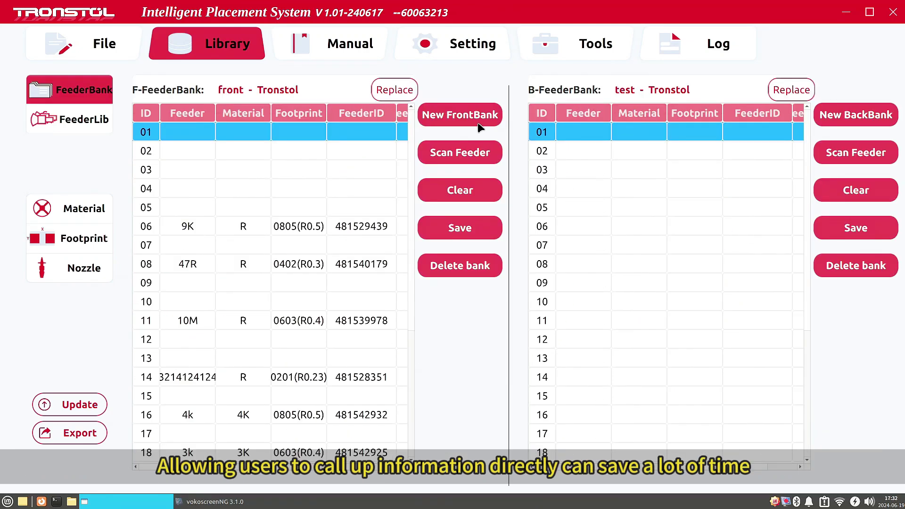
# Step: Update the front feeder bank from its scanned feeder IDs
pyautogui.click(467, 157)
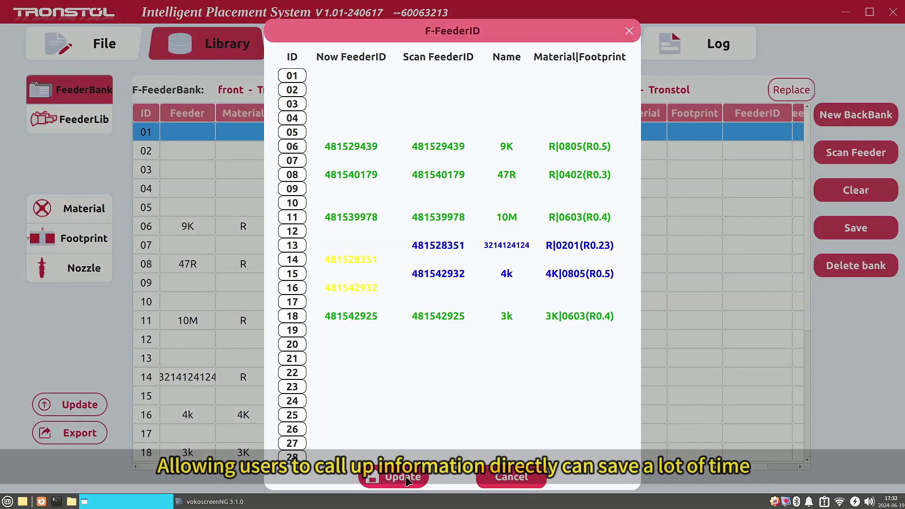
pyautogui.click(410, 482)
pyautogui.click(76, 120)
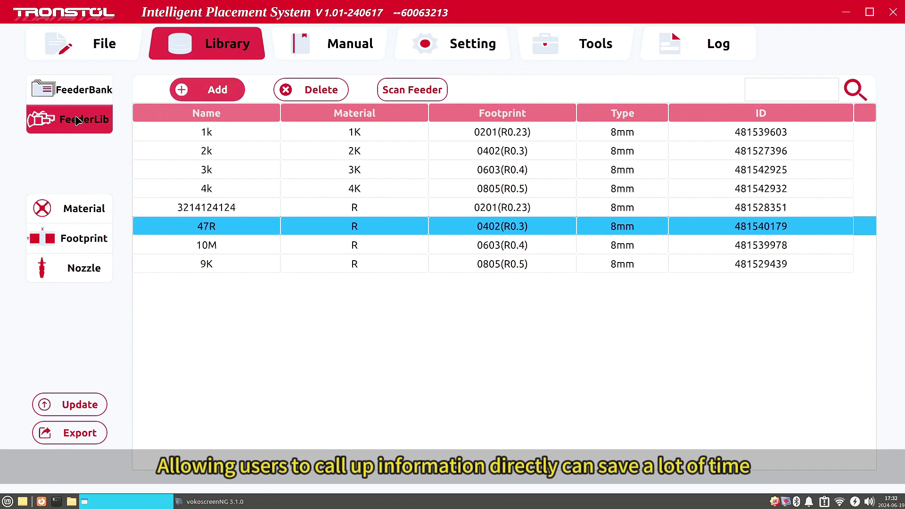
# Step: Scan feeder IDs and start adding feeder 481536047, filling its name, type and material
pyautogui.click(408, 91)
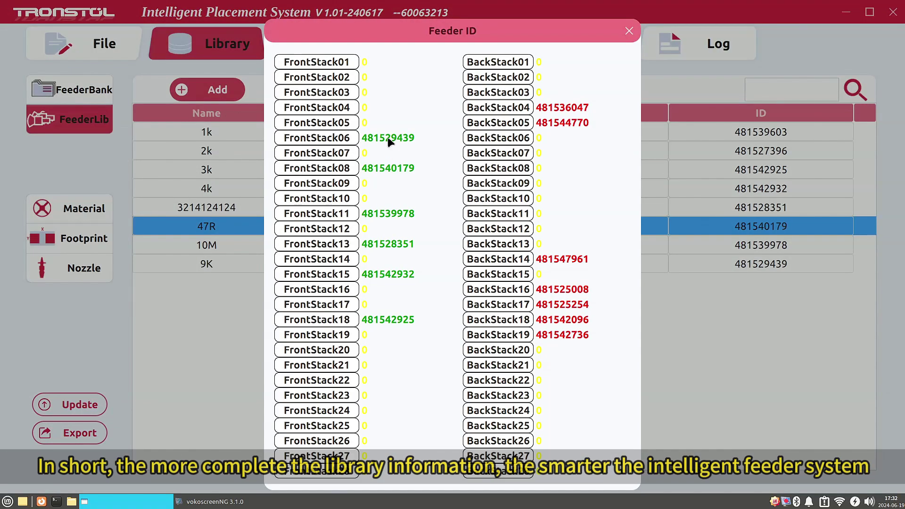
pyautogui.click(498, 108)
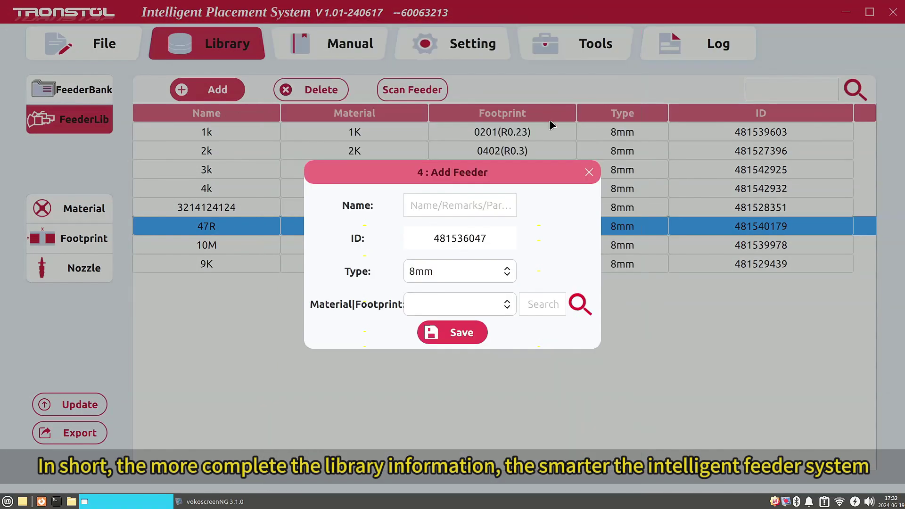
pyautogui.click(468, 207)
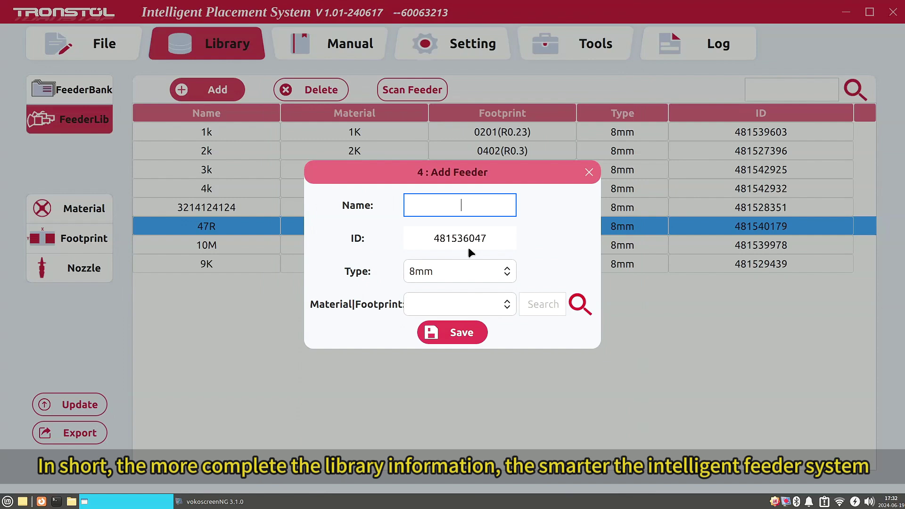
pyautogui.click(460, 271)
pyautogui.click(448, 303)
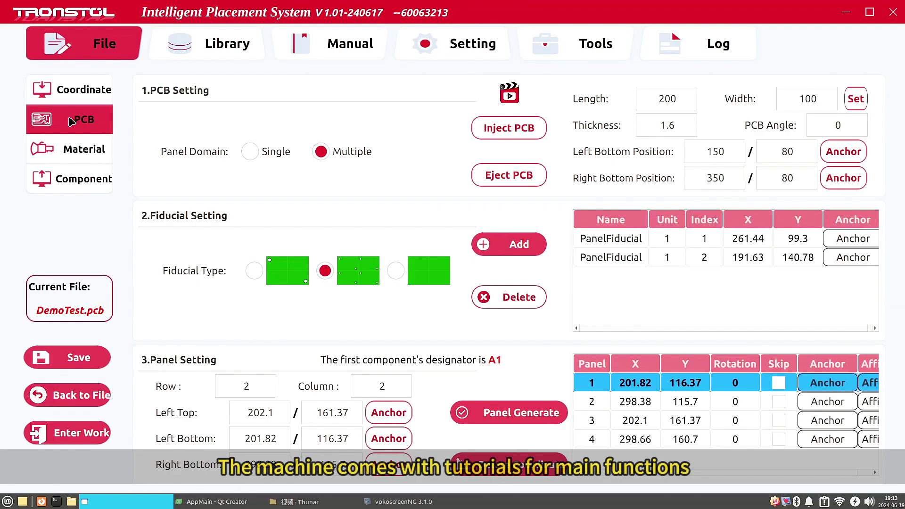
# Step: Play the PCB Setting tutorial video and reposition its player window
pyautogui.click(509, 97)
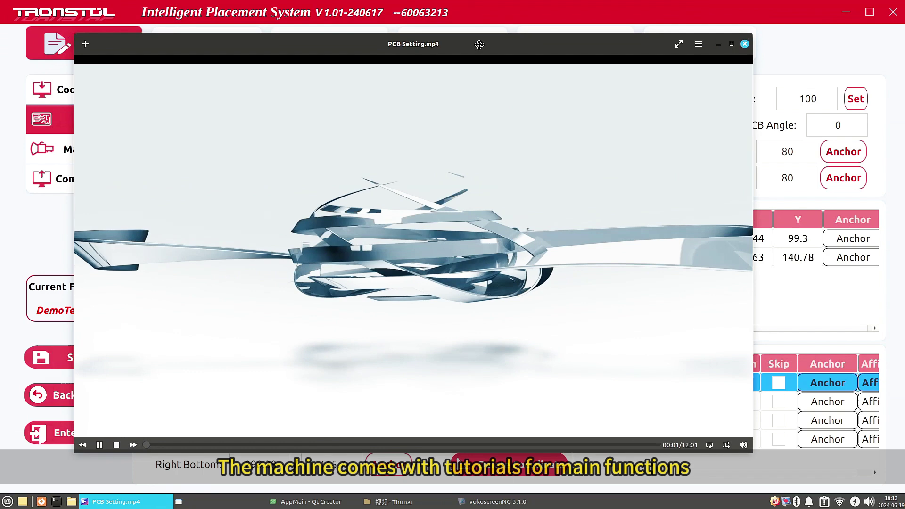
pyautogui.moveTo(479, 44); pyautogui.dragTo(489, 44)
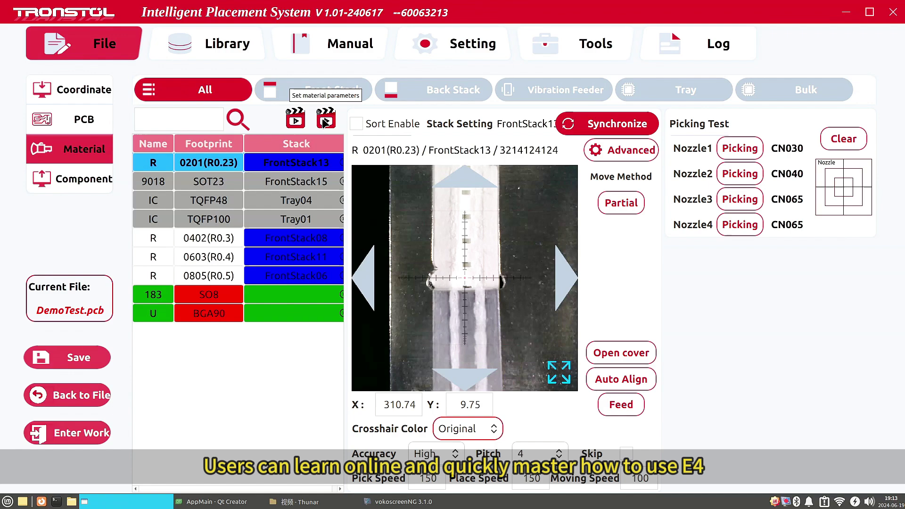
# Step: Open the PCB file's Component list on the way to the Manual Sensor status page
pyautogui.click(81, 179)
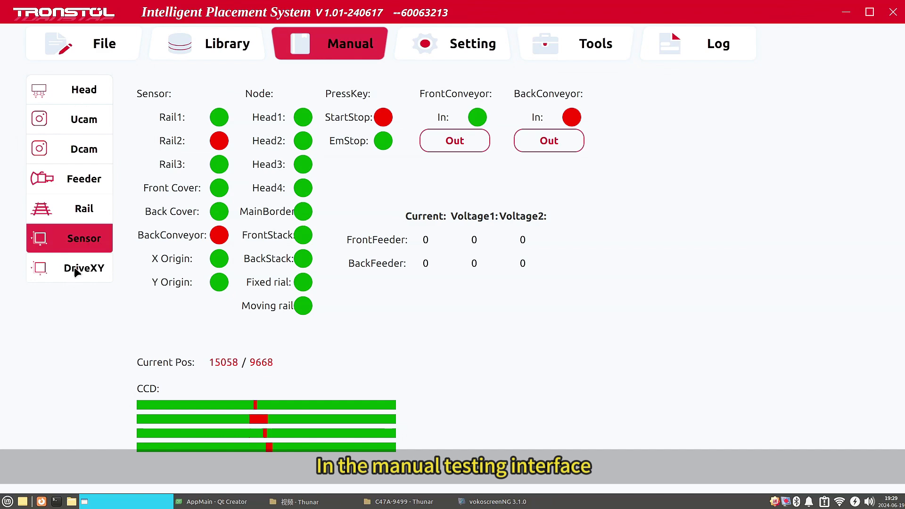
# Step: In DriveXY, drive the head to three points, including the back and the front rail
pyautogui.click(76, 272)
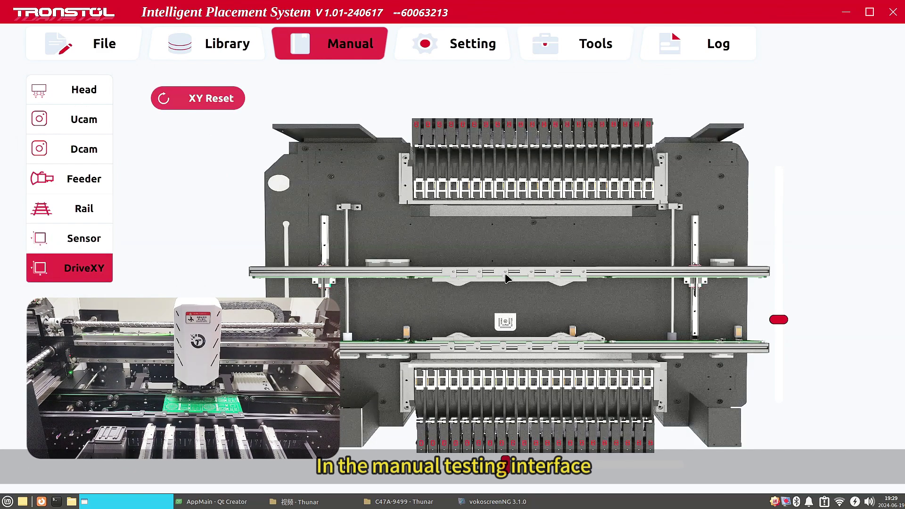
pyautogui.click(608, 237)
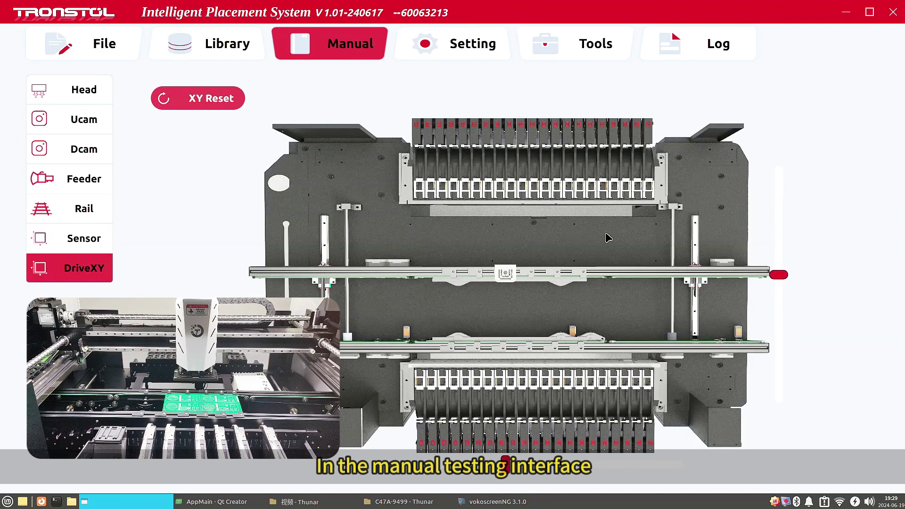
pyautogui.click(443, 231)
pyautogui.click(442, 321)
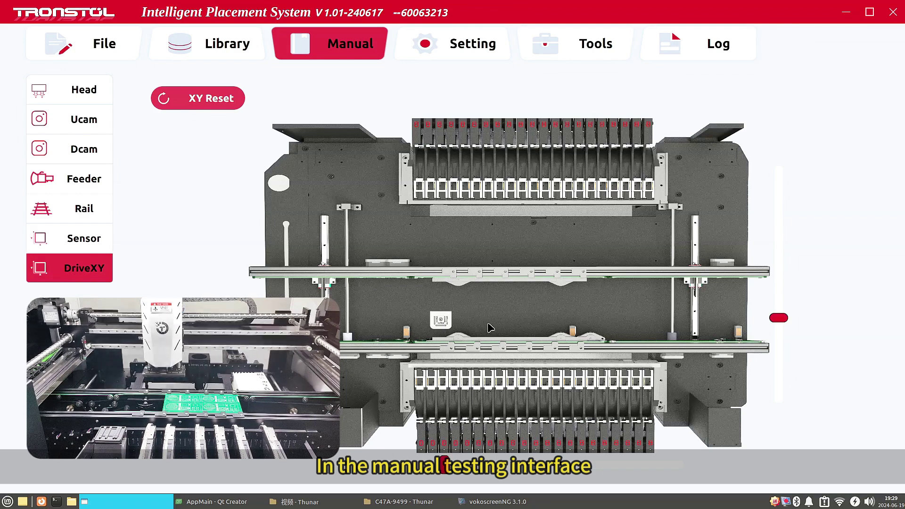
# Step: Drive the placement head sideways along the front of the machine
pyautogui.click(552, 321)
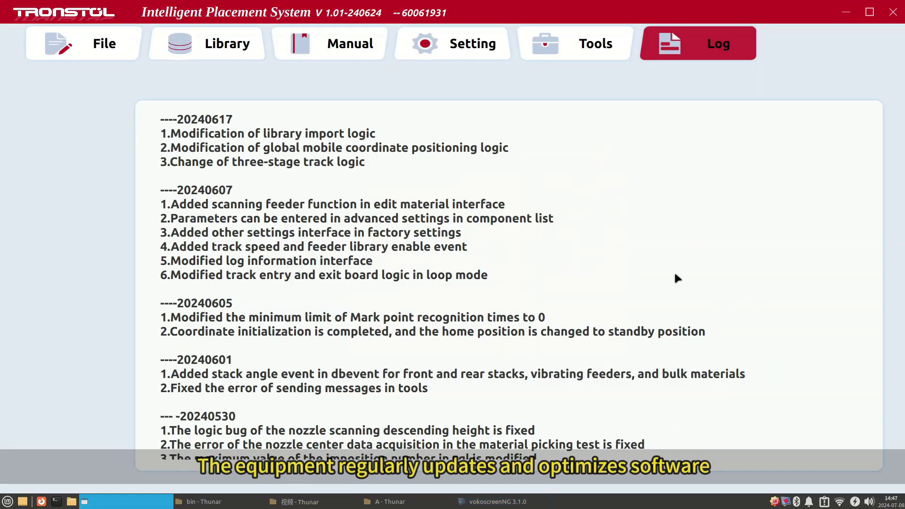
pyautogui.scroll(-2, 436, 169)
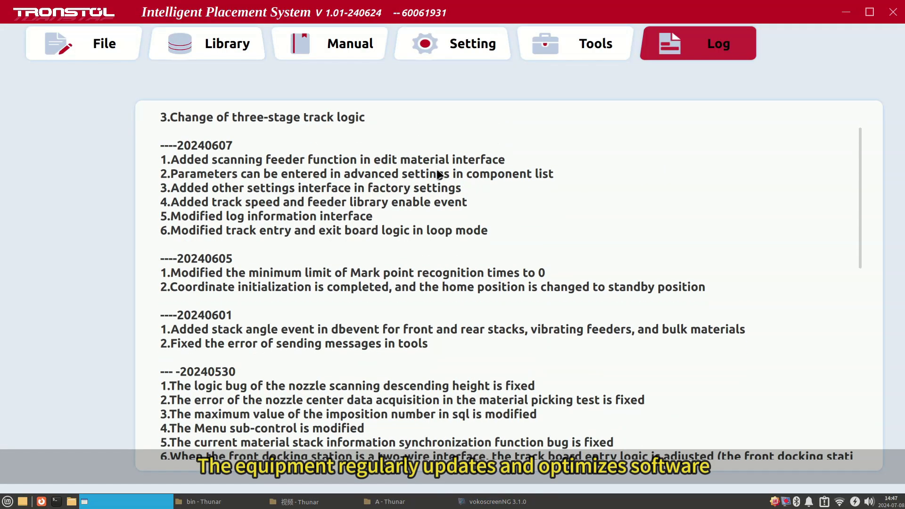
pyautogui.moveTo(860, 187); pyautogui.dragTo(850, 238)
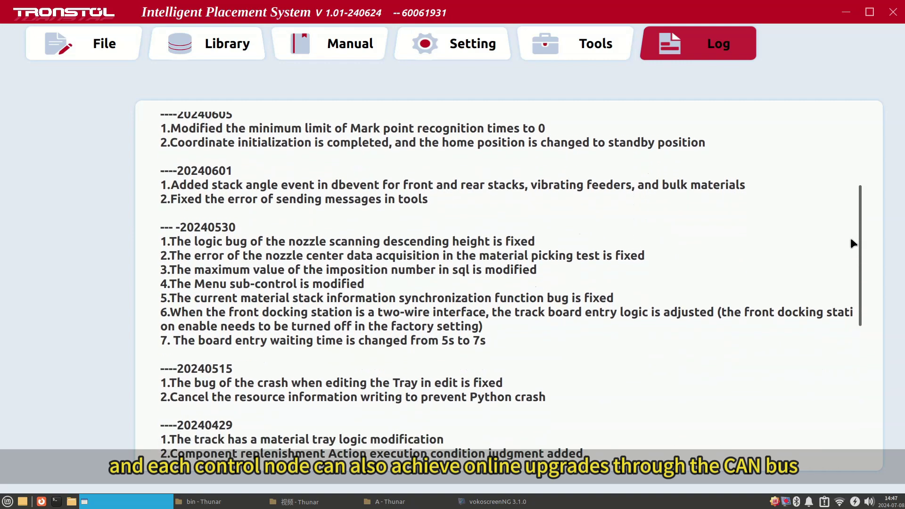